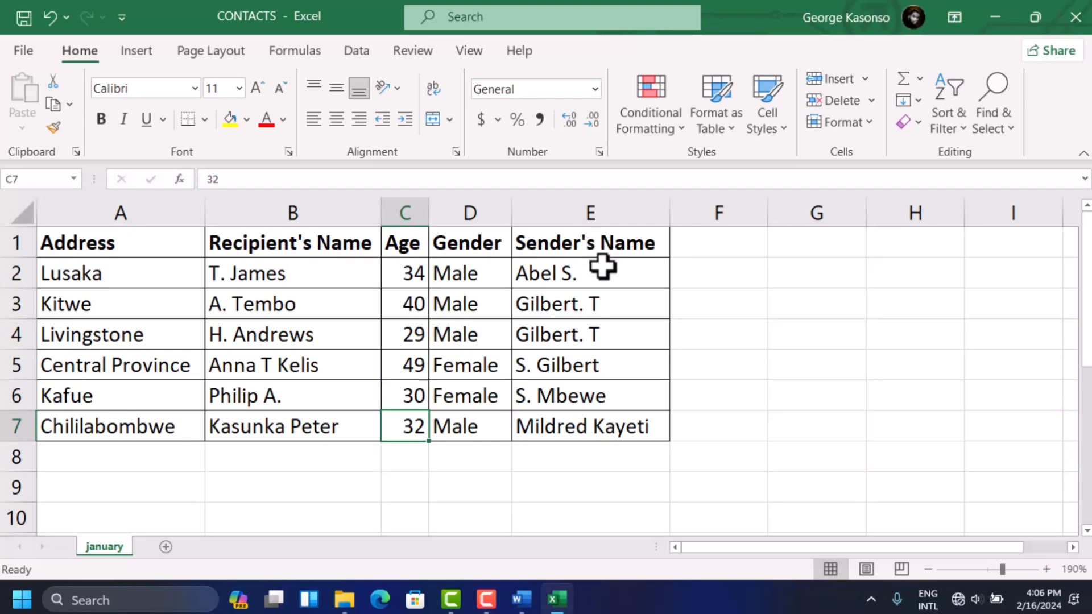
- Switch from the CONTACTS workbook to the Loan Application letter in Word and bring up the mail merge commands
left_click(557, 599)
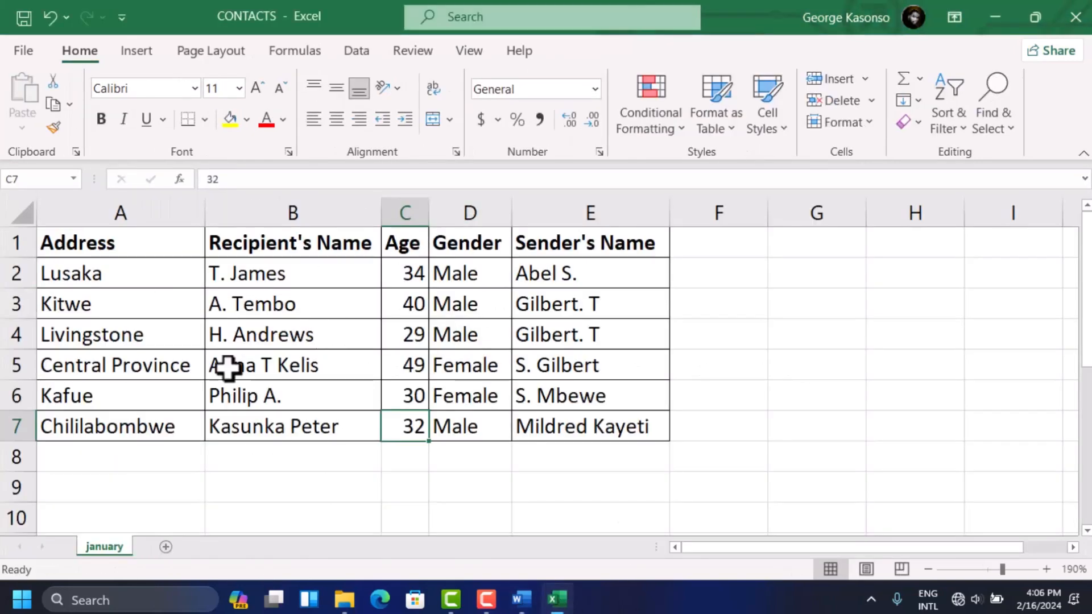
key("super+d")
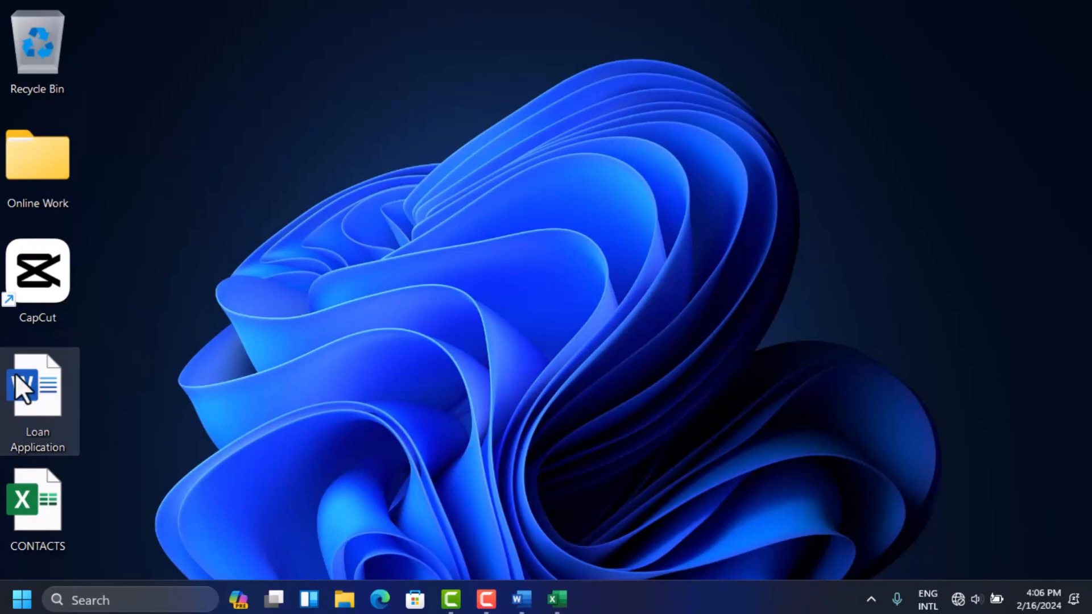
left_click(521, 599)
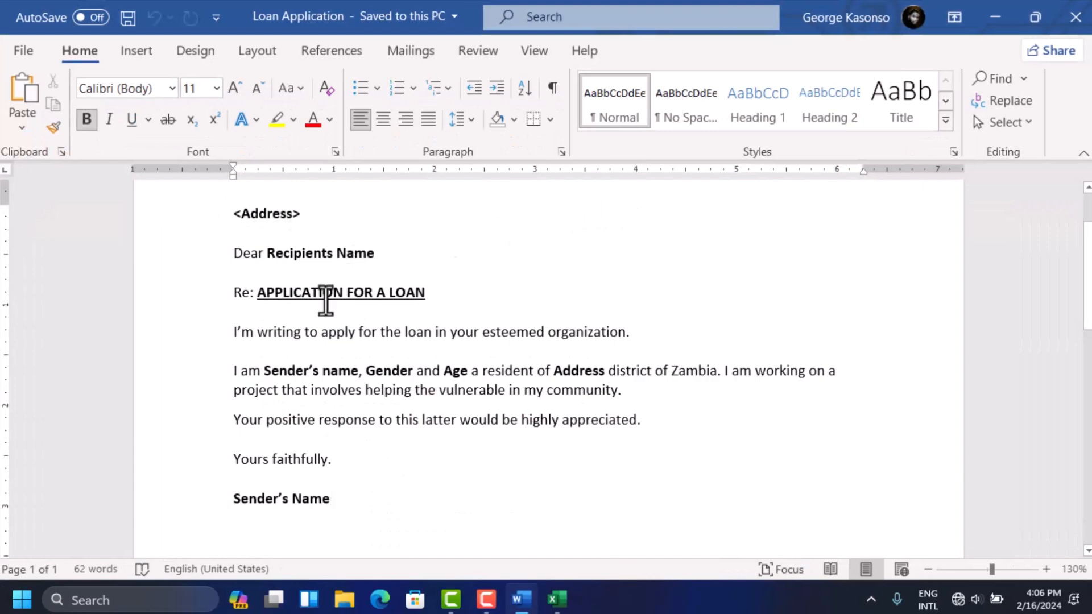
left_click(411, 50)
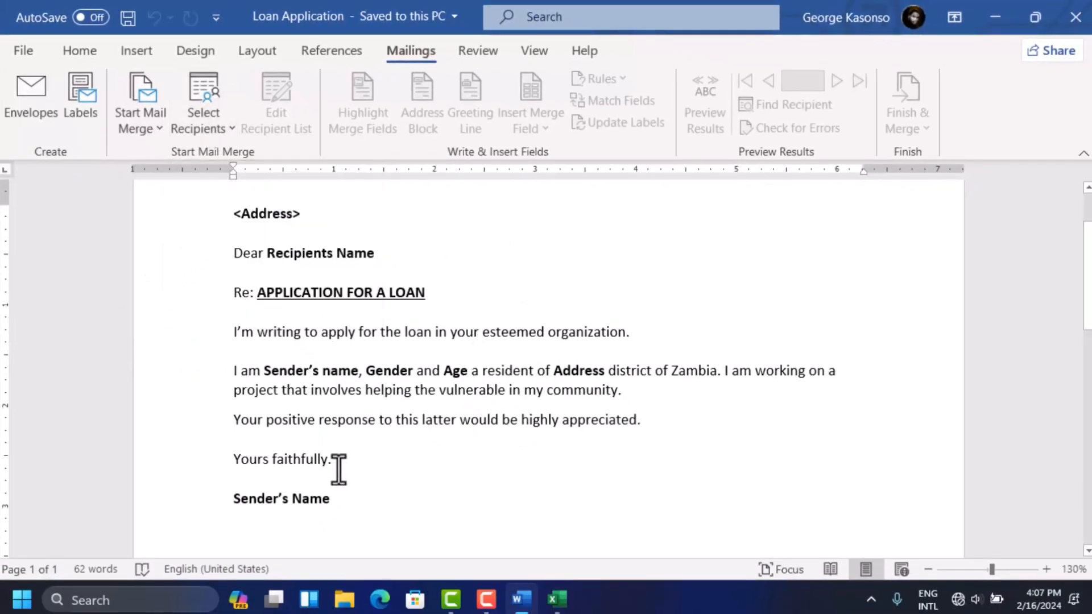
left_click(217, 120)
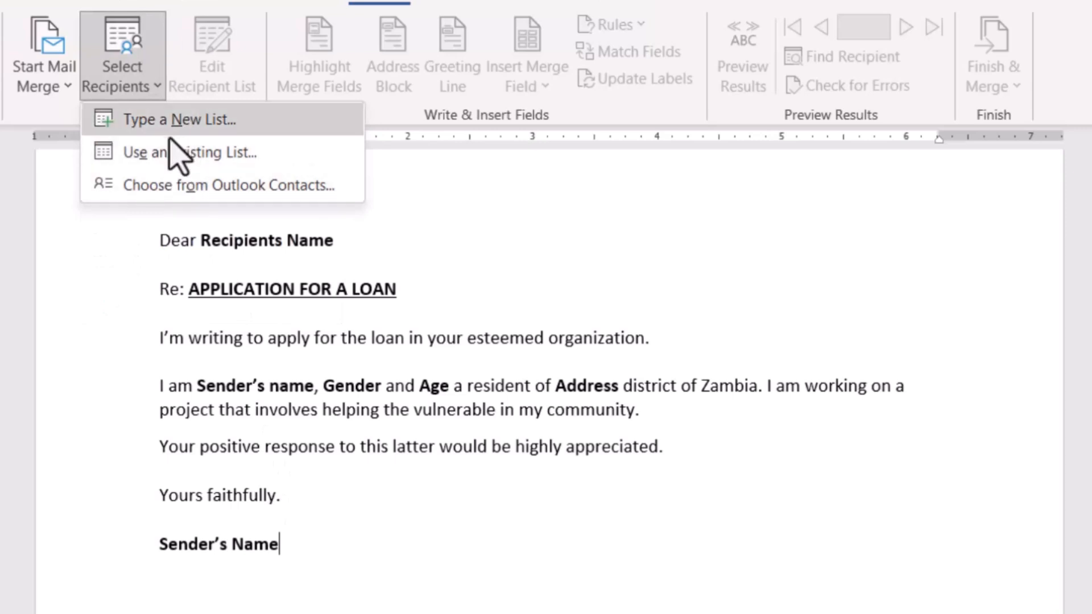
left_click(206, 119)
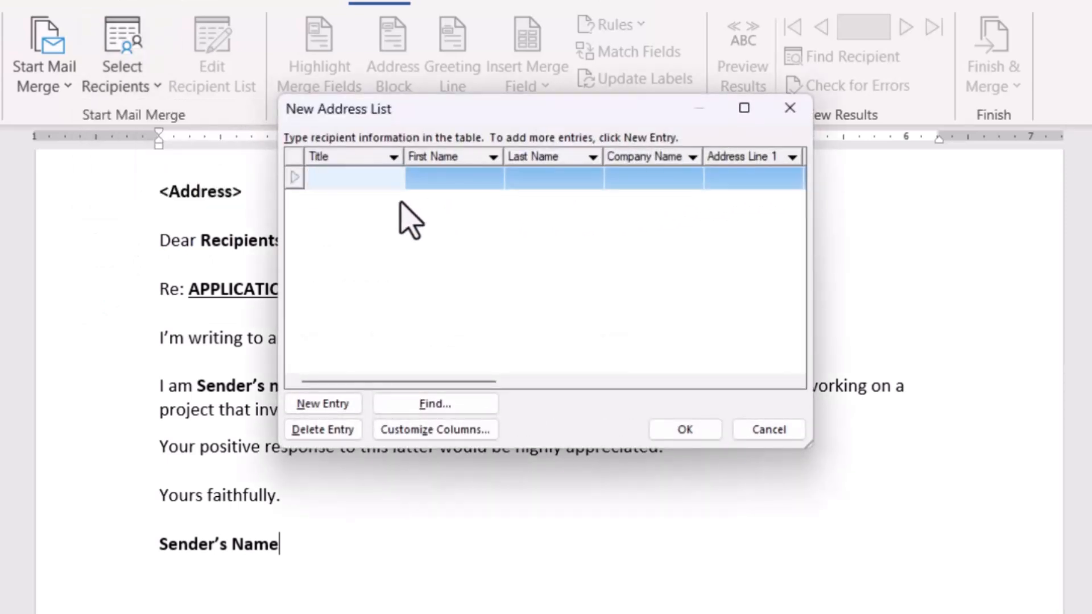
left_click(789, 110)
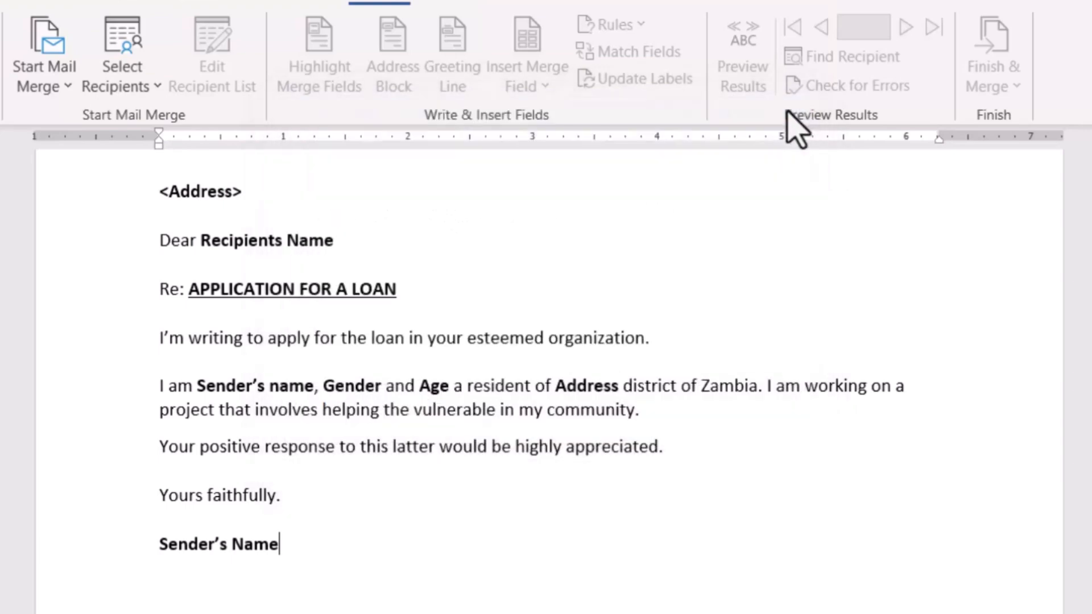
- Connect the letter to the january$ table of the existing CONTACTS workbook on the Desktop, with first-row column headers, and review the recipient list
left_click(101, 83)
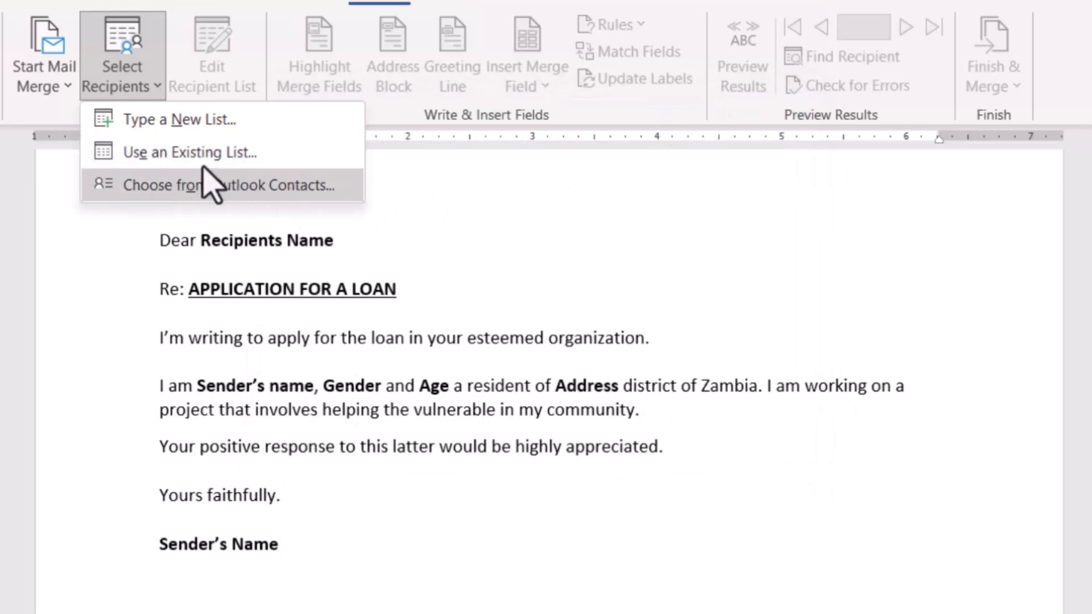
left_click(178, 159)
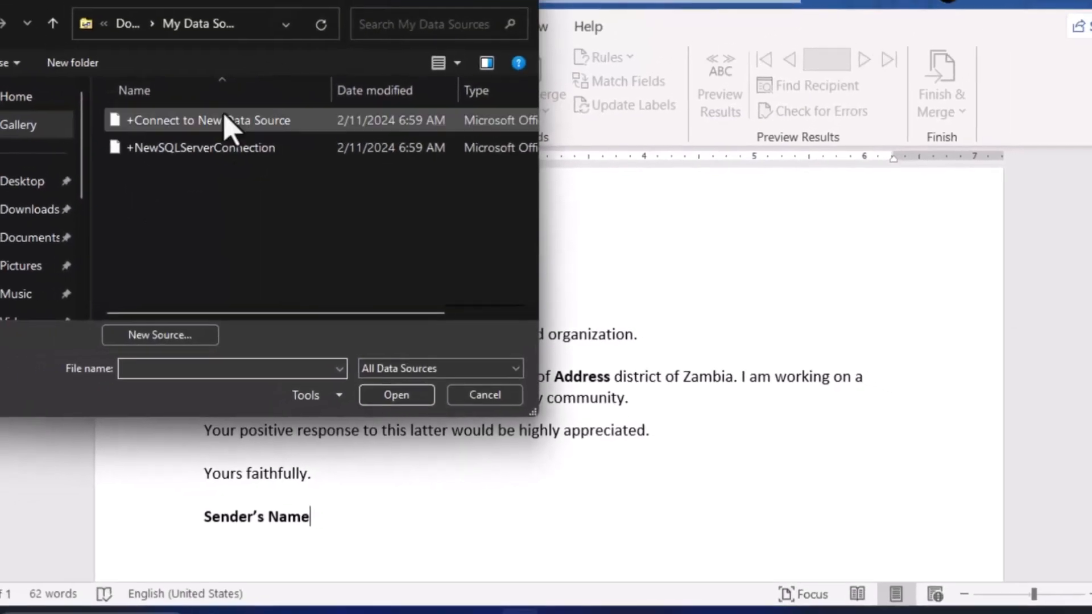
left_click(41, 196)
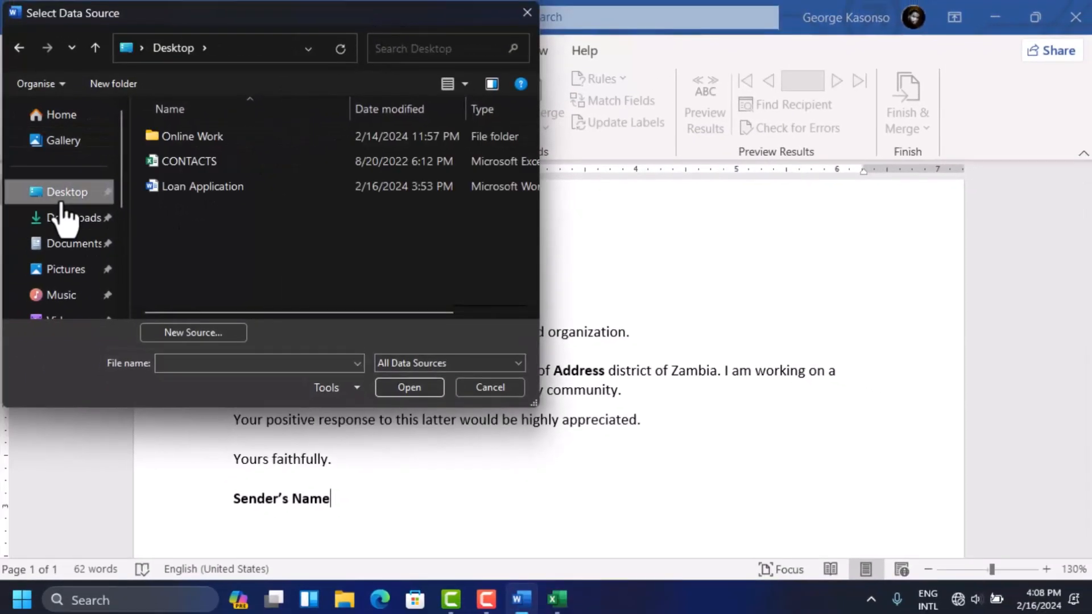
left_click(189, 162)
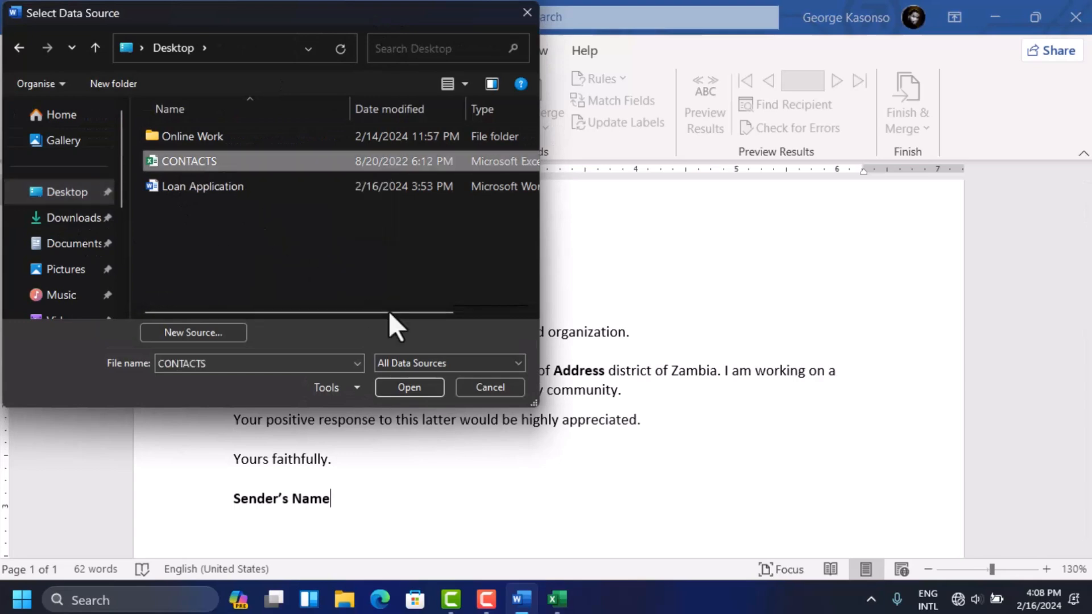
left_click(415, 387)
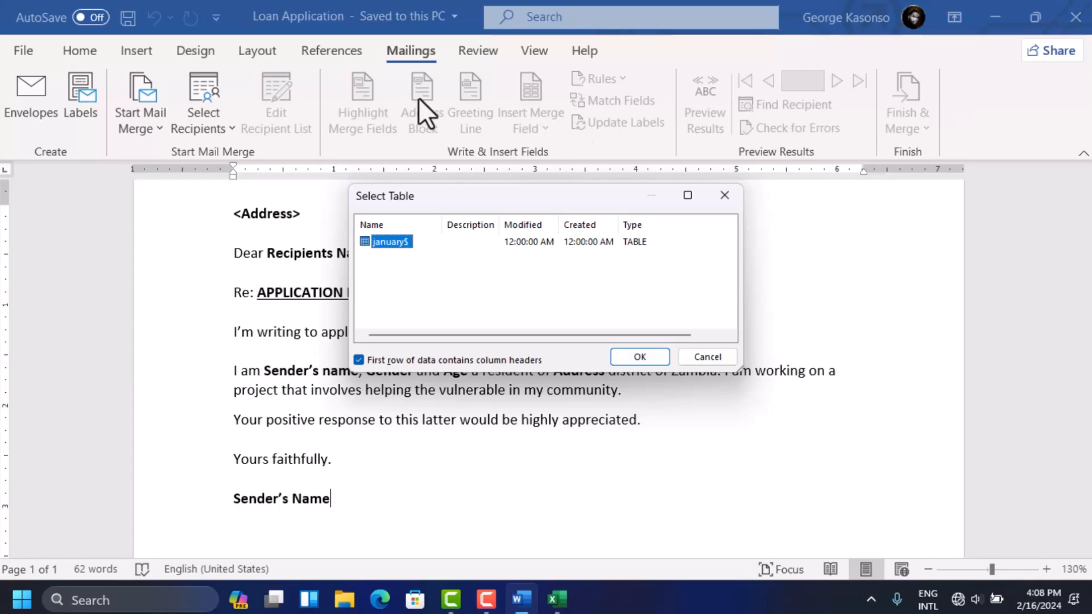
left_click(645, 355)
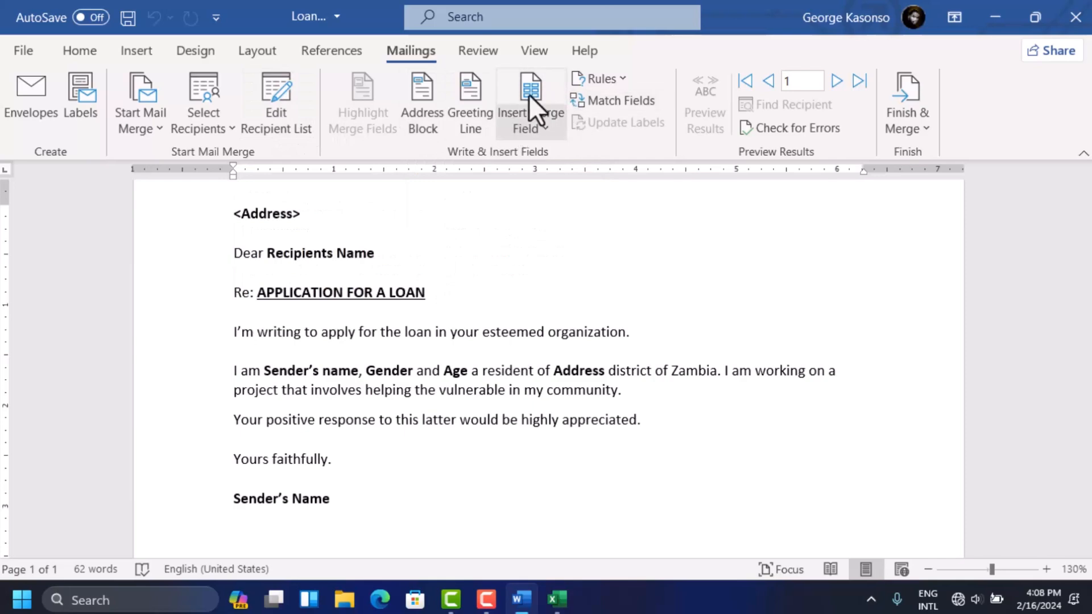
left_click(289, 105)
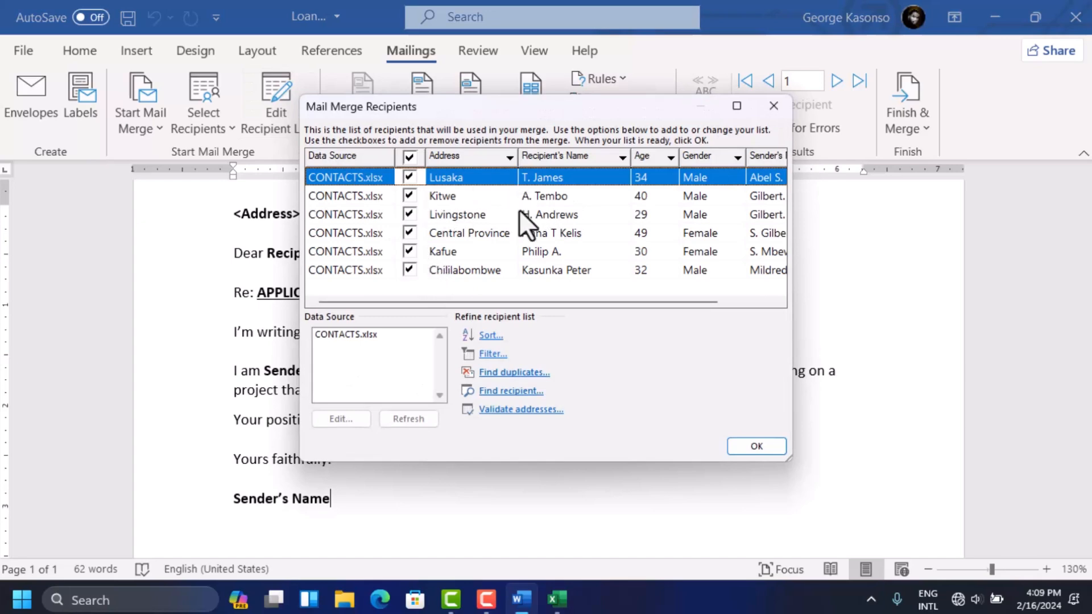
left_click(774, 106)
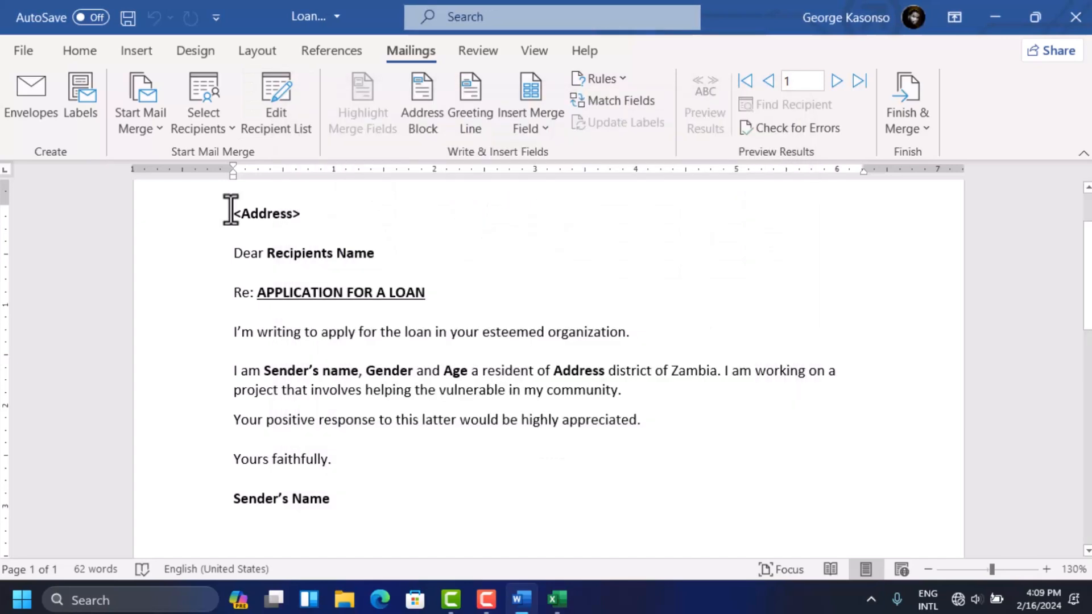
- Replace the <Address> placeholder above the salutation with the Address merge field, keeping the "Dear" line as a separate paragraph
left_click_drag(230, 211, 298, 219)
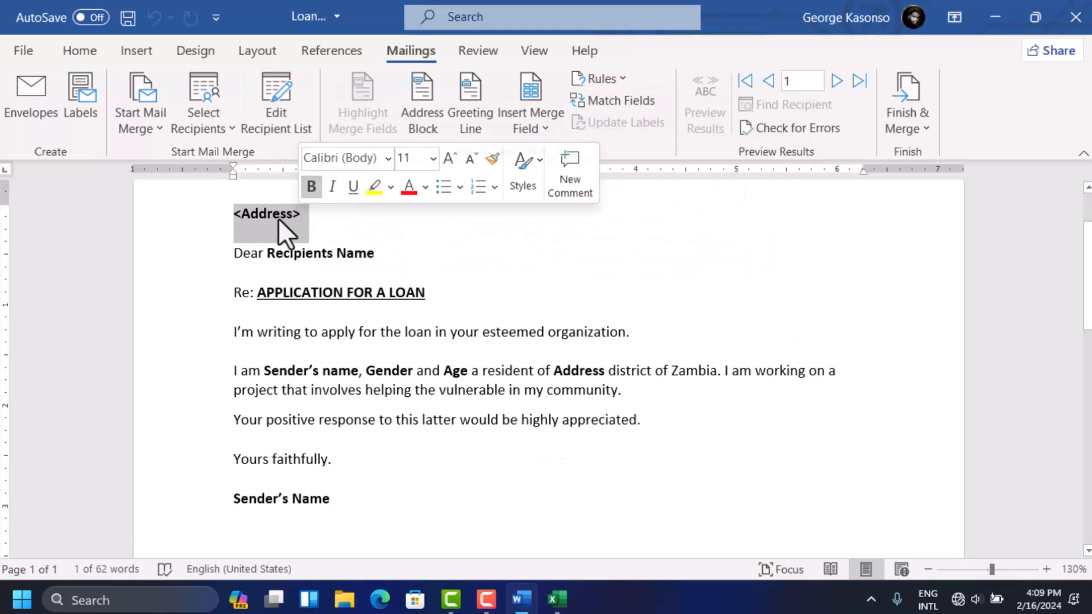
left_click(523, 122)
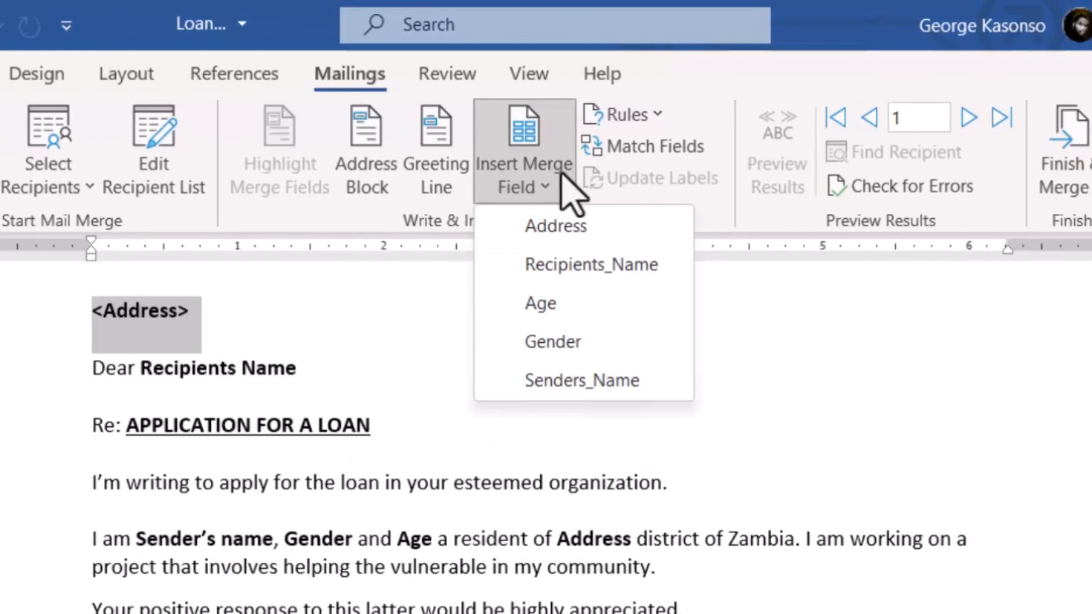
left_click(547, 236)
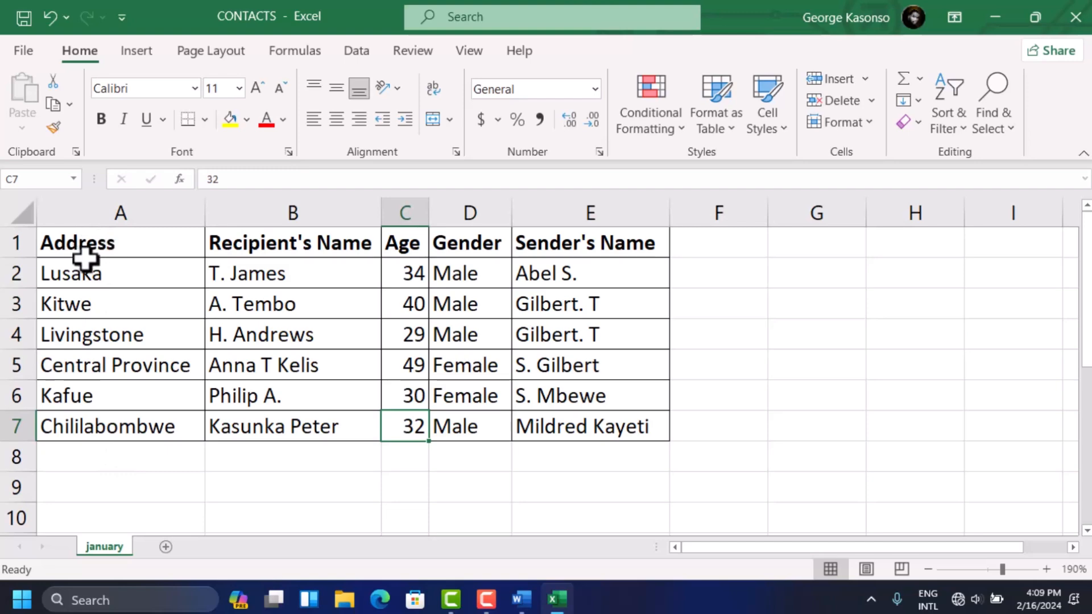
left_click(522, 600)
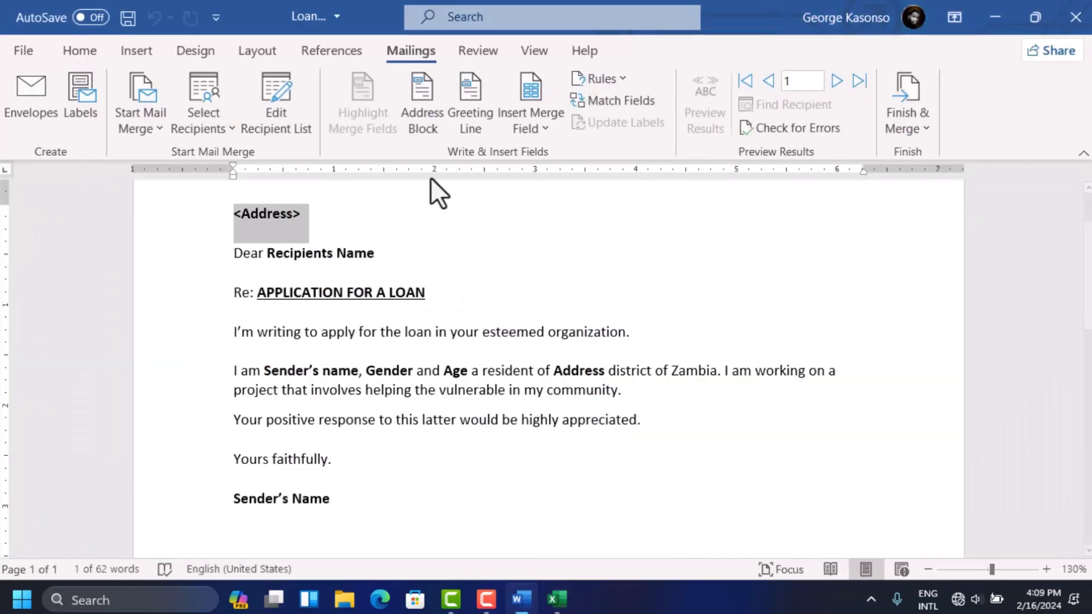
left_click(543, 128)
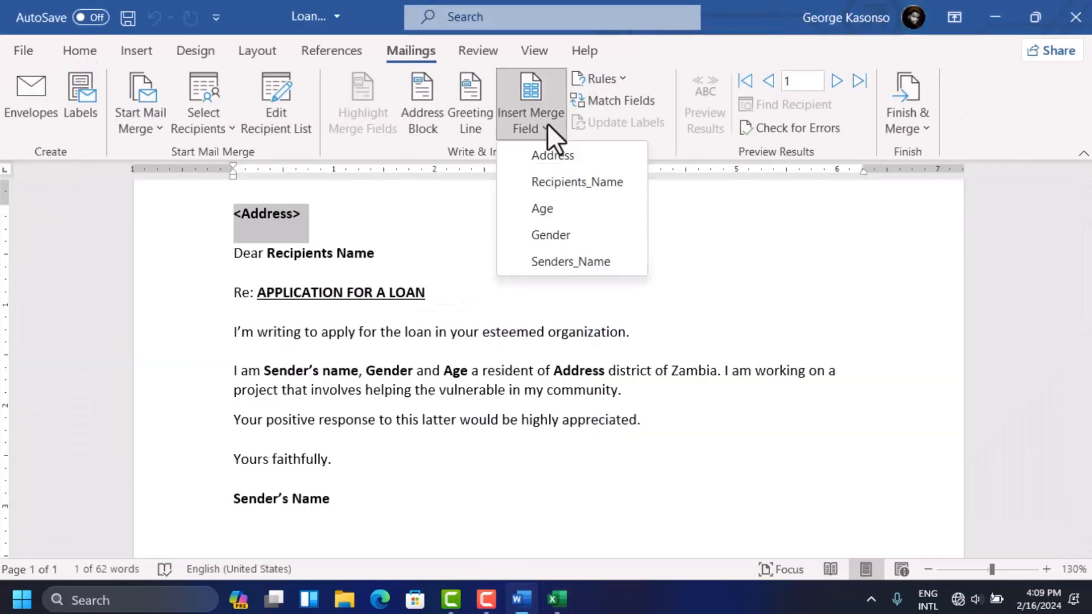
left_click(563, 156)
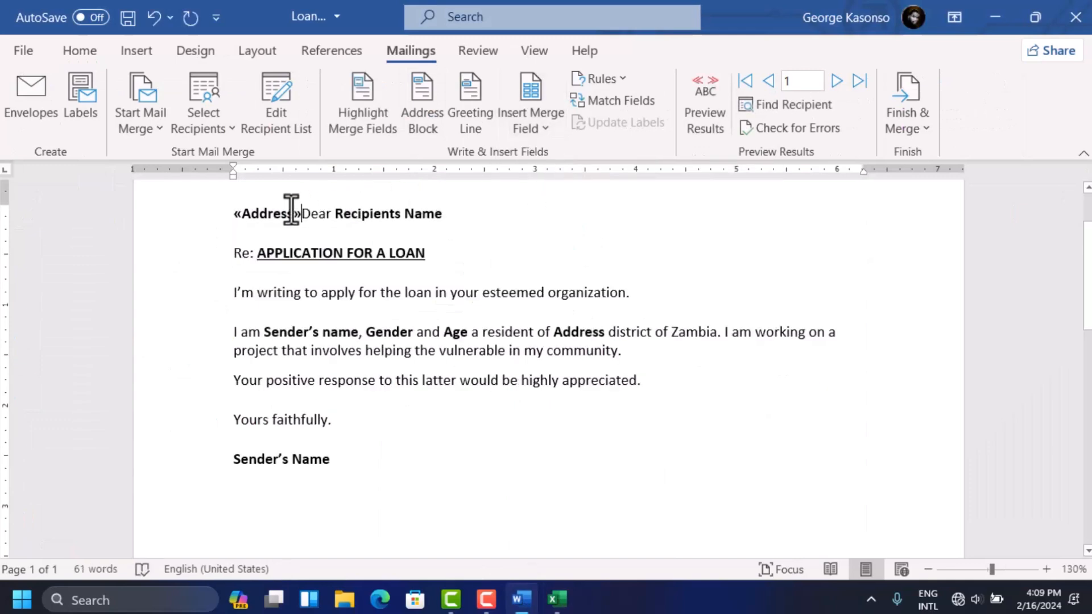
key("Return")
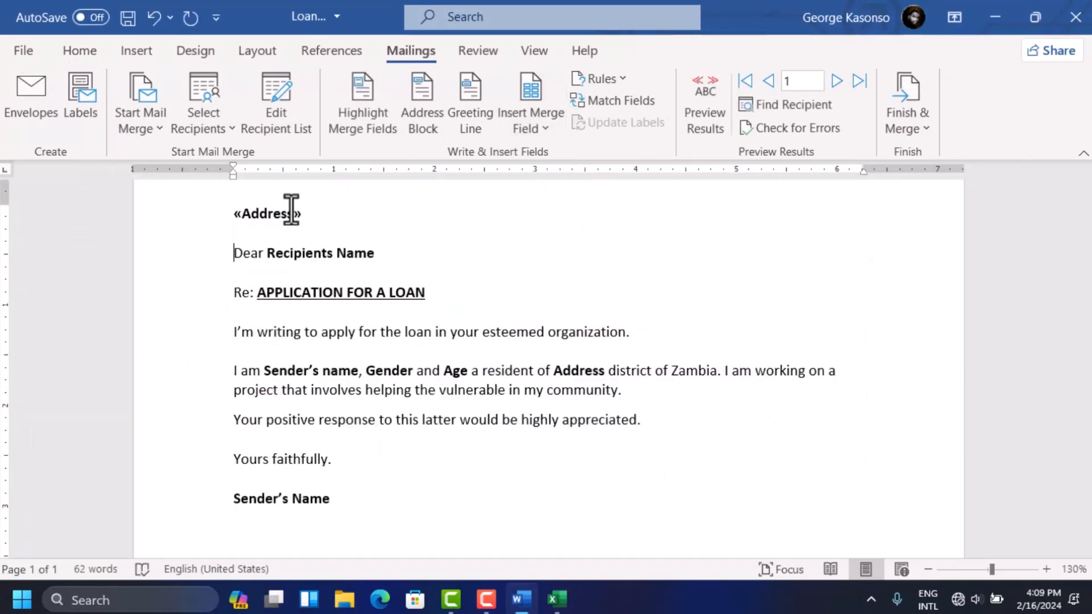
- Replace the Recipients Name placeholder after "Dear" with the Recipients_Name merge field
left_click_drag(269, 253, 370, 256)
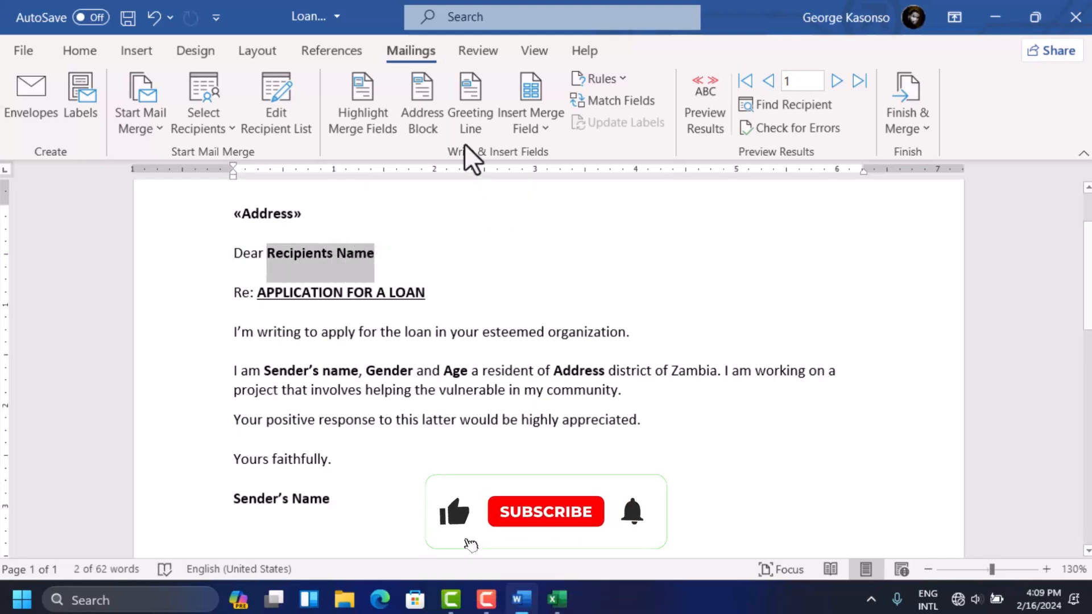
left_click(547, 123)
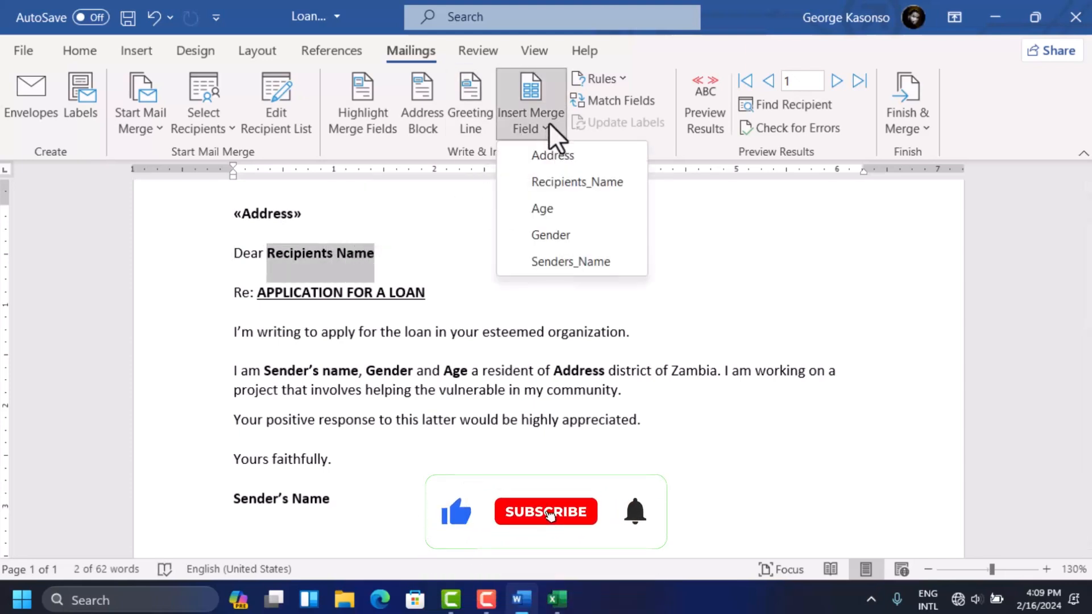
left_click(575, 186)
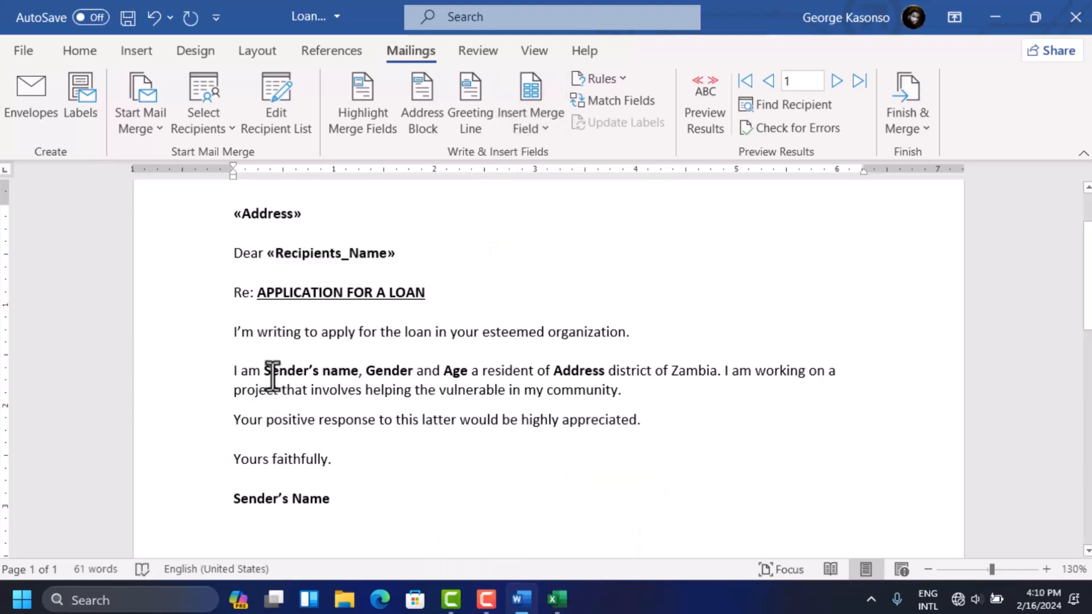
- Replace the Sender's name and Gender placeholders in the "I am" paragraph with the Senders_Name and Gender merge fields
left_click_drag(276, 375, 358, 374)
left_click(556, 128)
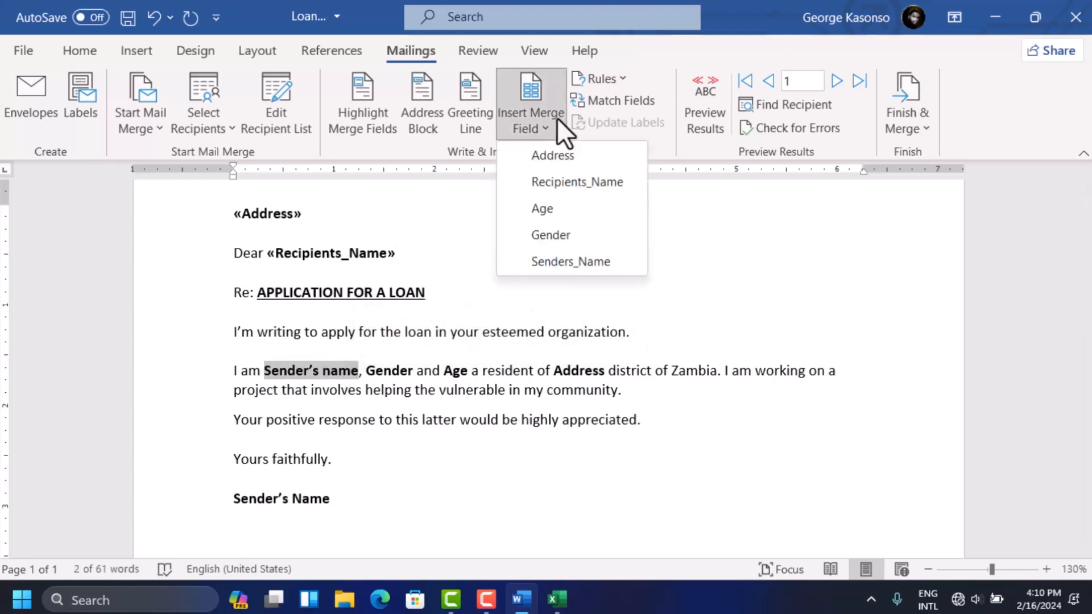
left_click(562, 253)
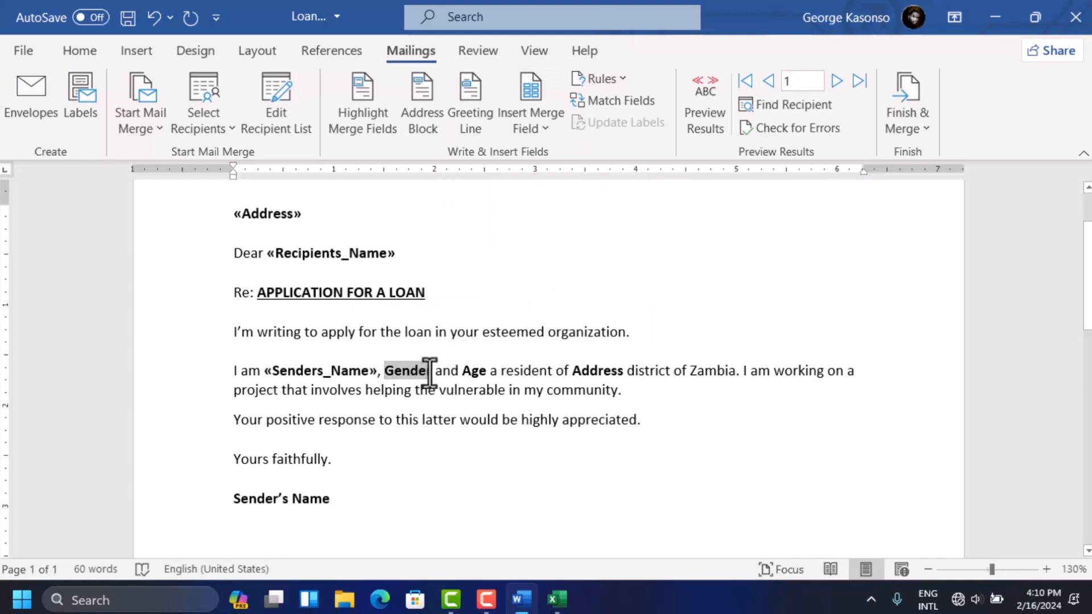
left_click_drag(429, 372, 433, 372)
left_click(541, 121)
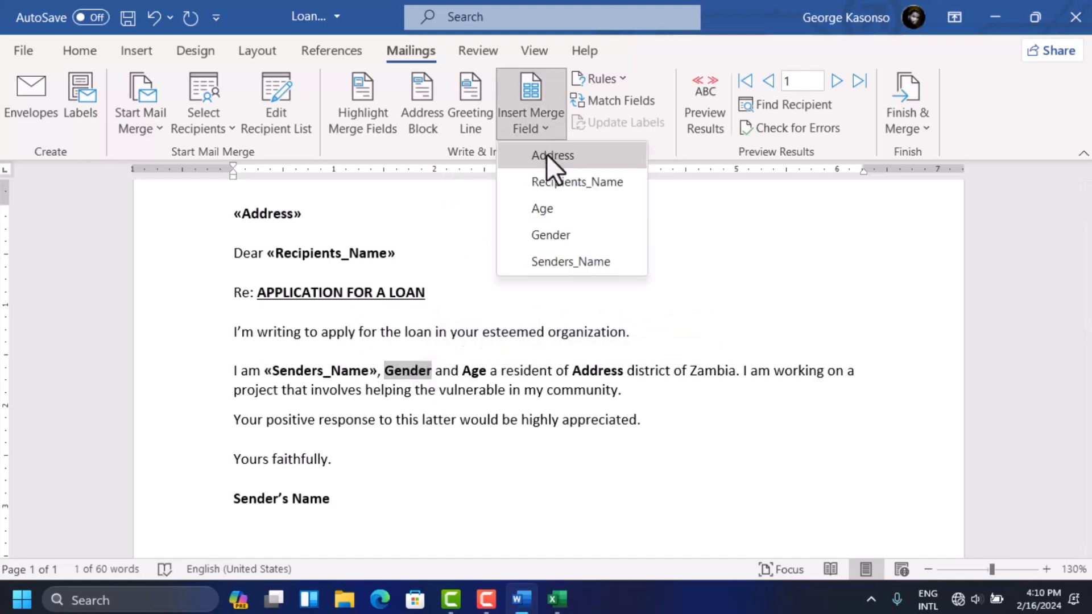
left_click(551, 234)
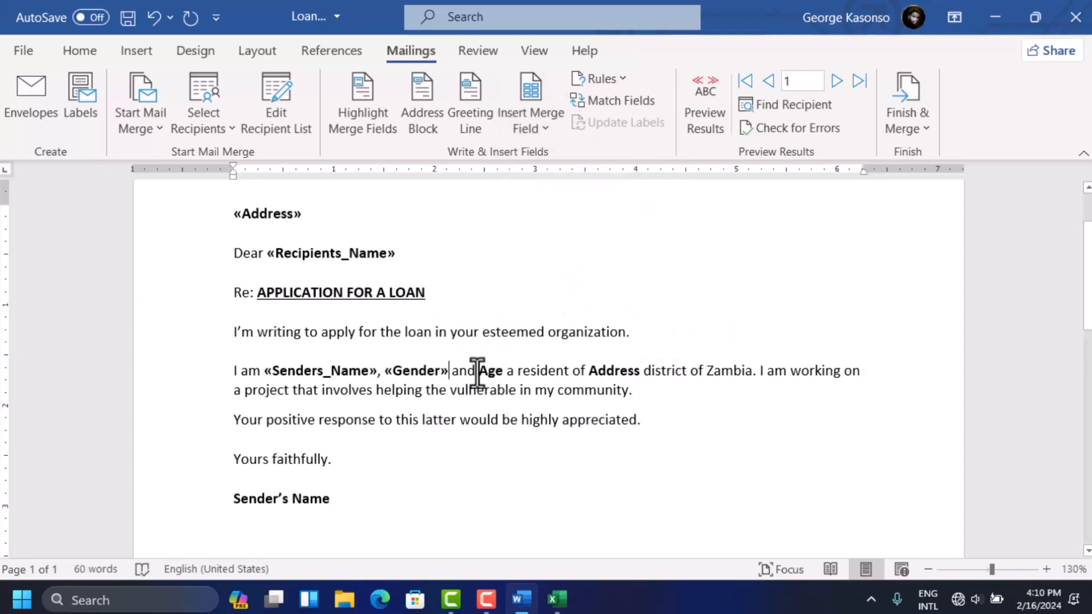
- Replace the Age and Address placeholders in the "I am" paragraph with the Age and Address merge fields
left_click(540, 119)
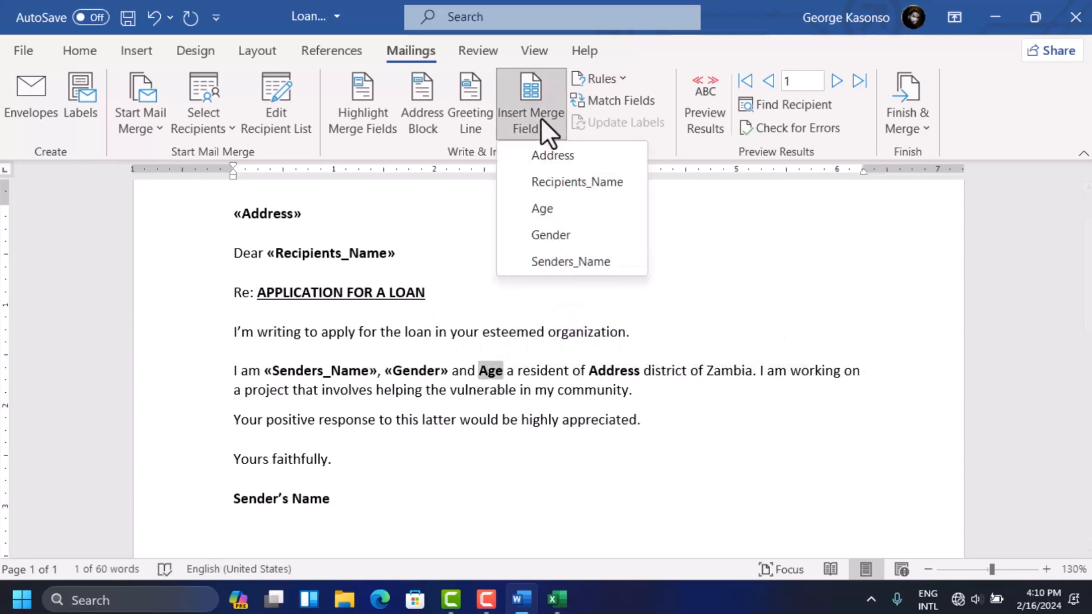
left_click(550, 209)
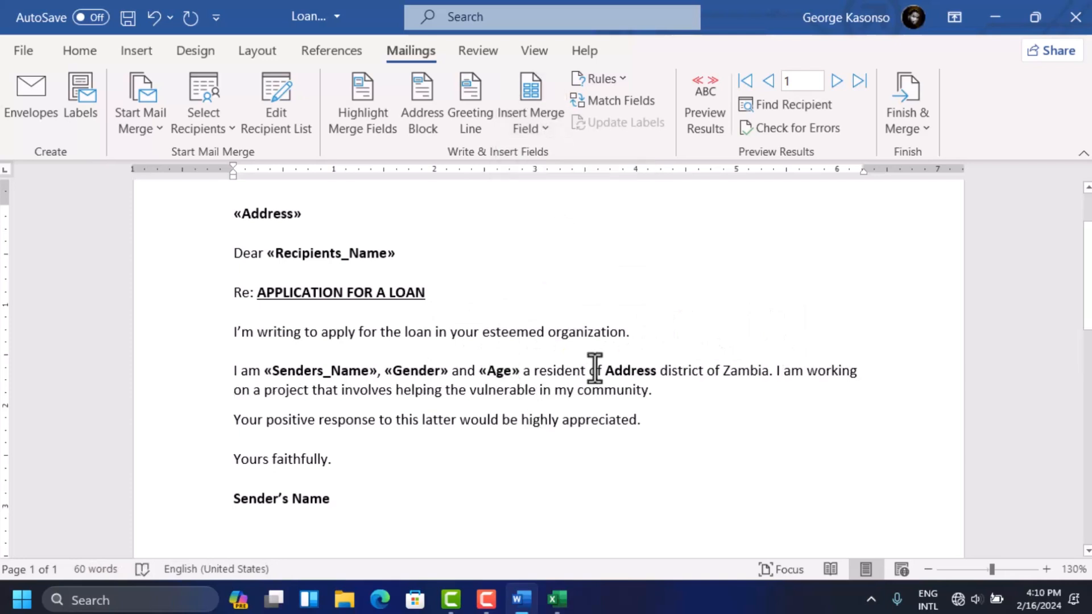
left_click_drag(605, 372, 653, 378)
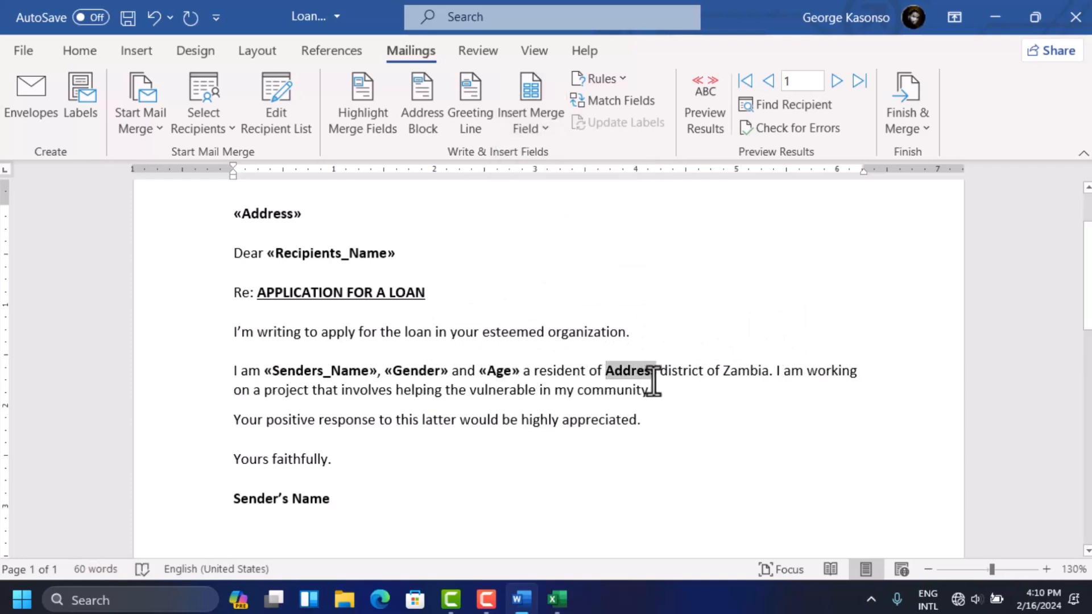
left_click(536, 132)
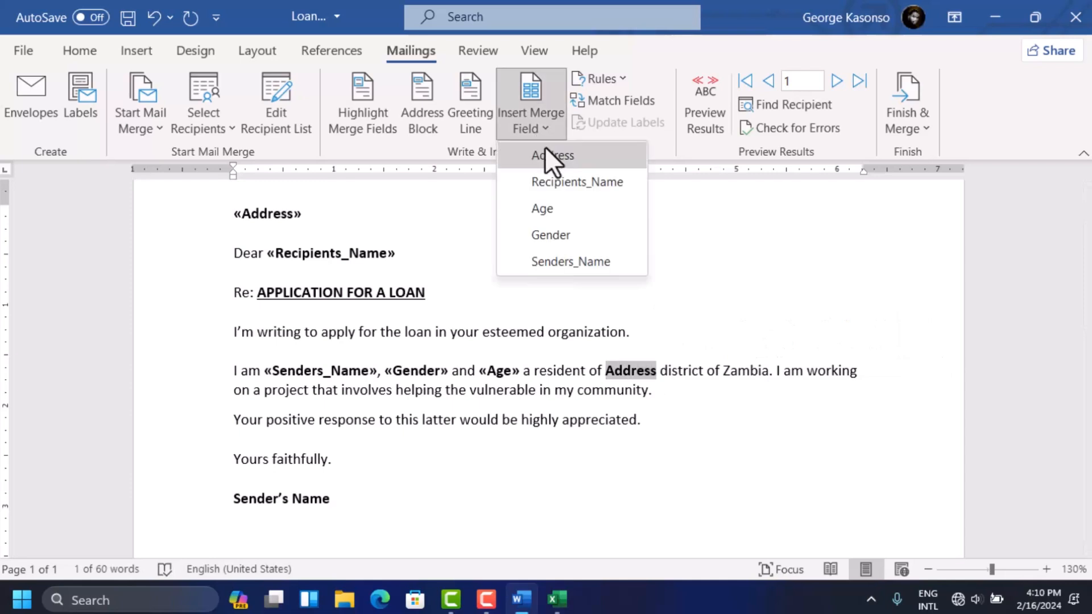
left_click(563, 153)
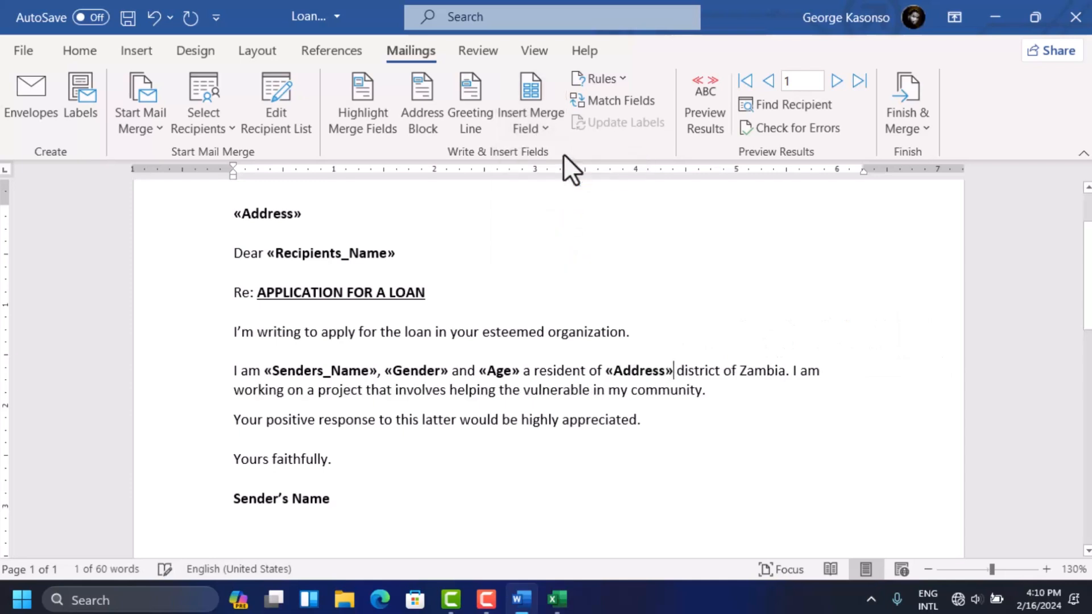
- Replace the Sender's Name placeholder below "Yours faithfully" with the Senders_Name merge field and look over the whole letter
left_click_drag(233, 499, 353, 510)
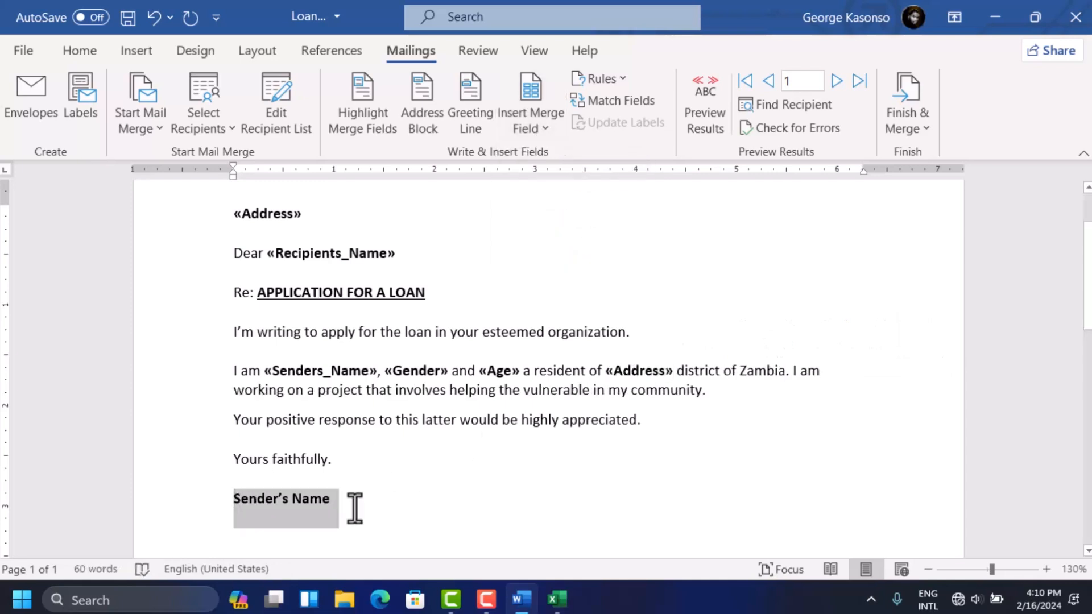
left_click(551, 127)
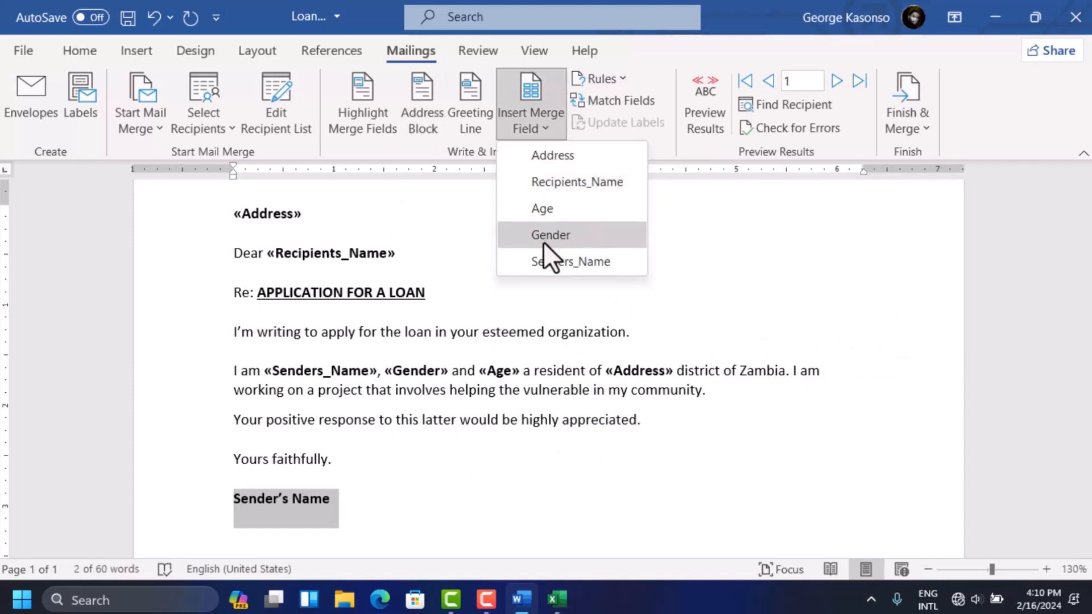
left_click(555, 265)
scroll(1086, 259, "up", 1)
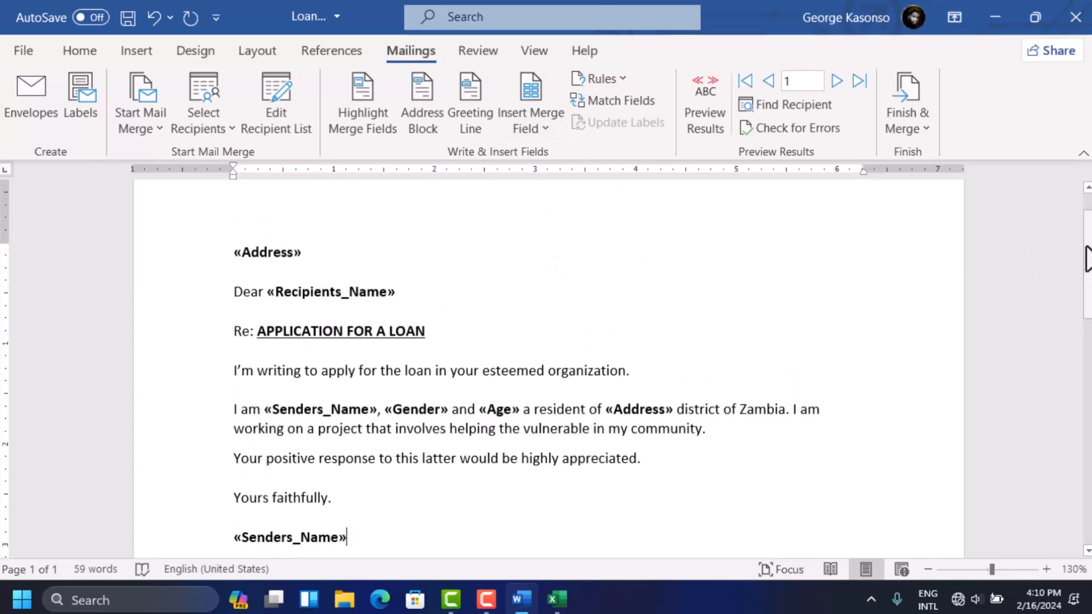
scroll(1087, 263, "down", 3)
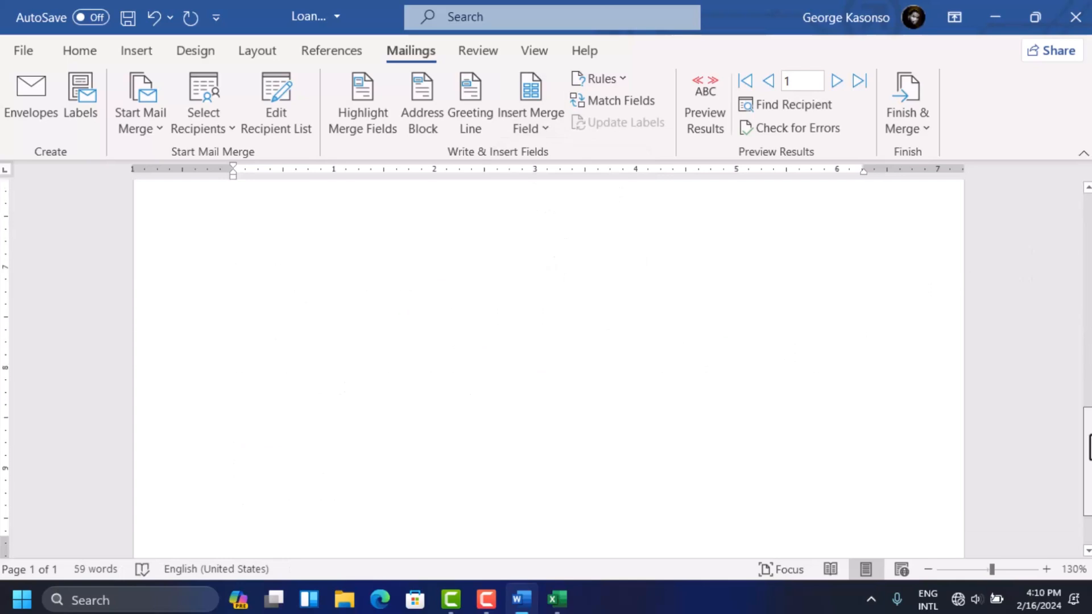
left_click_drag(1086, 250, 1086, 204)
- Compare the contact rows in the CONTACTS workbook in Excel with the letter's last merge record in Word, ending back in the letter
left_click(561, 603)
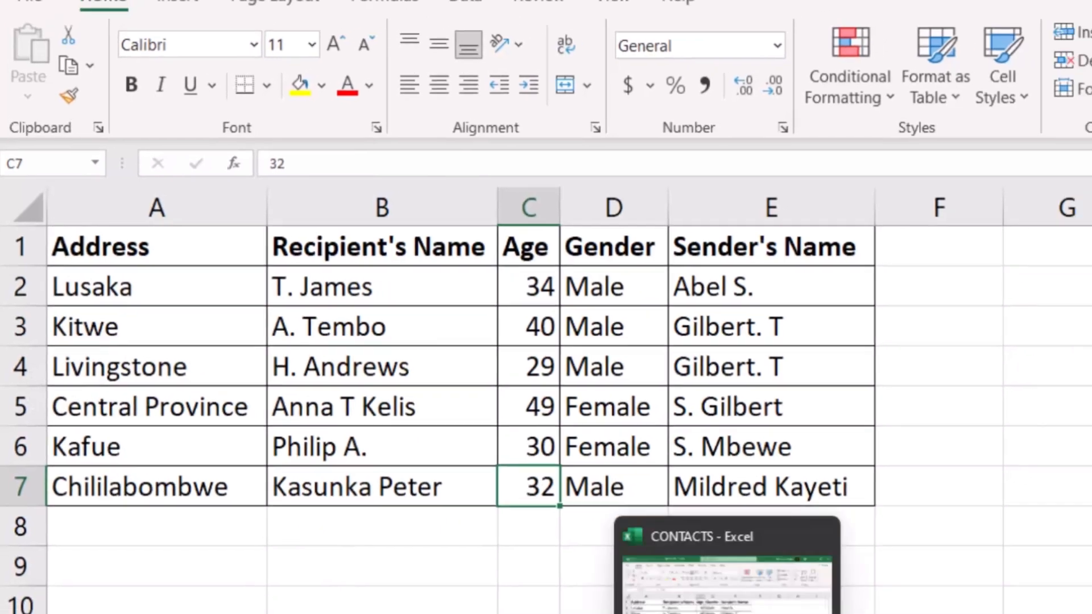
left_click(560, 610)
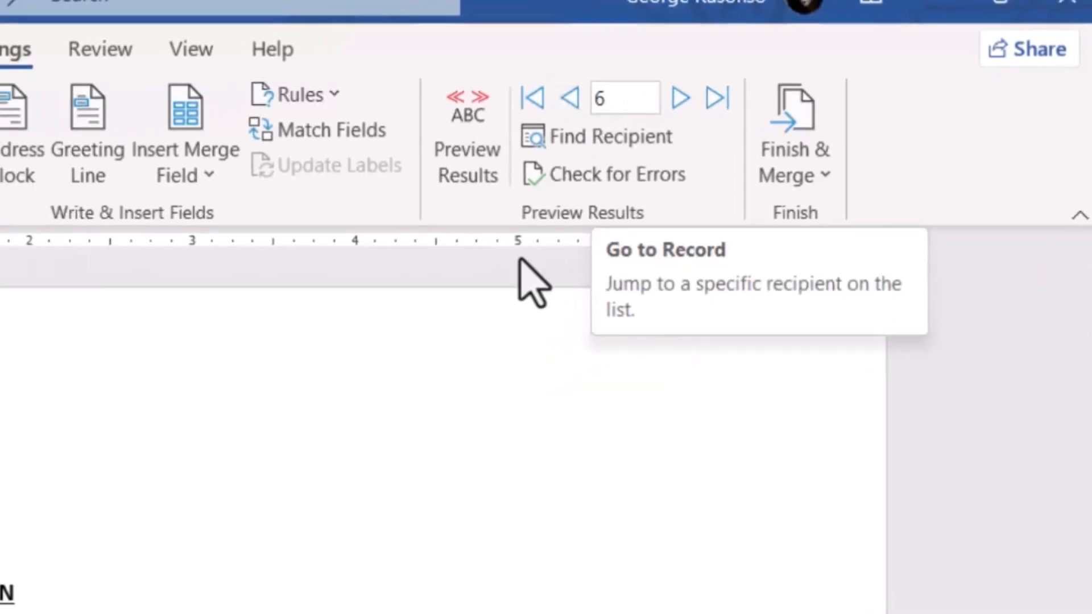
left_click(550, 606)
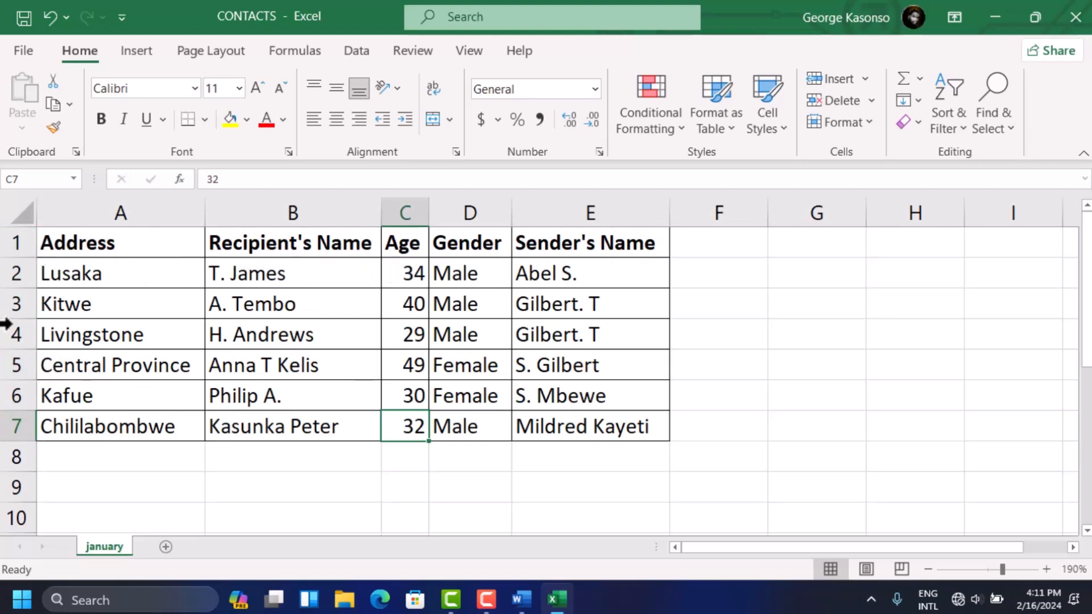
left_click(521, 600)
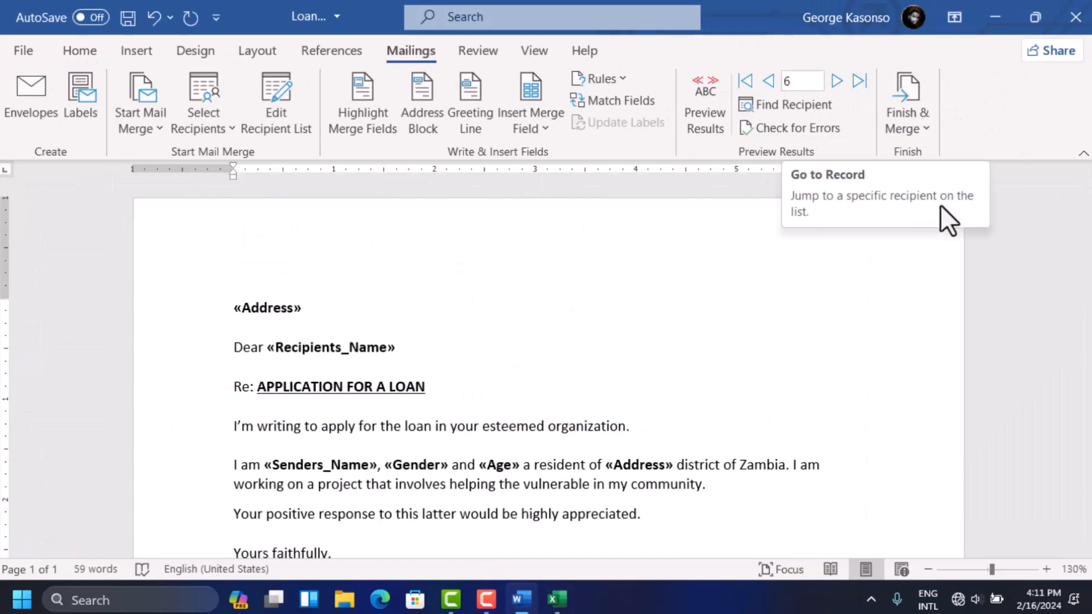
- Finish the merge by creating editable individual letters for all records in a new document
left_click(905, 100)
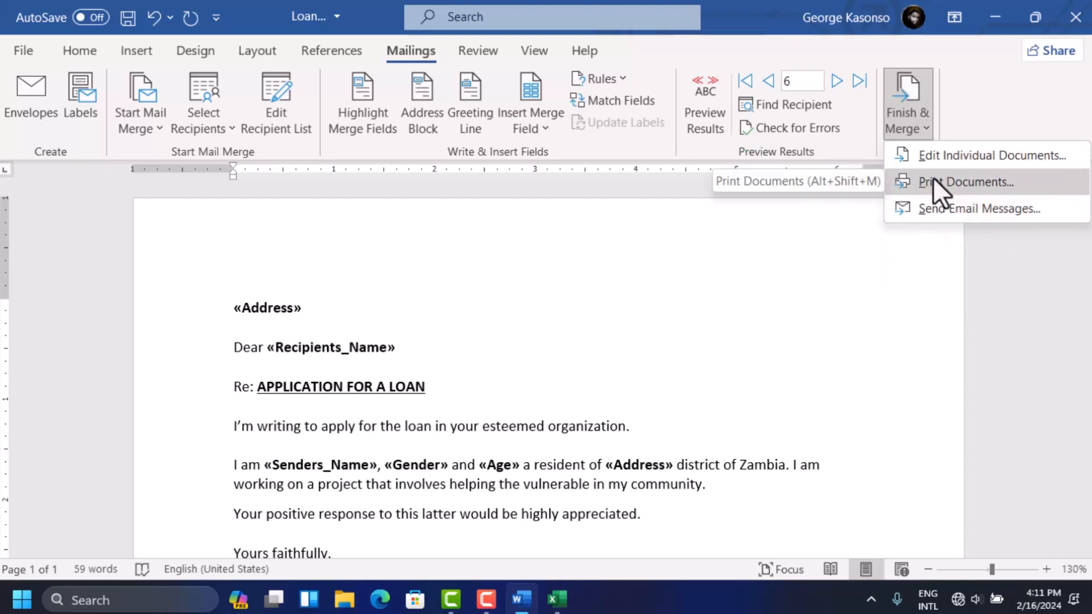
left_click(965, 154)
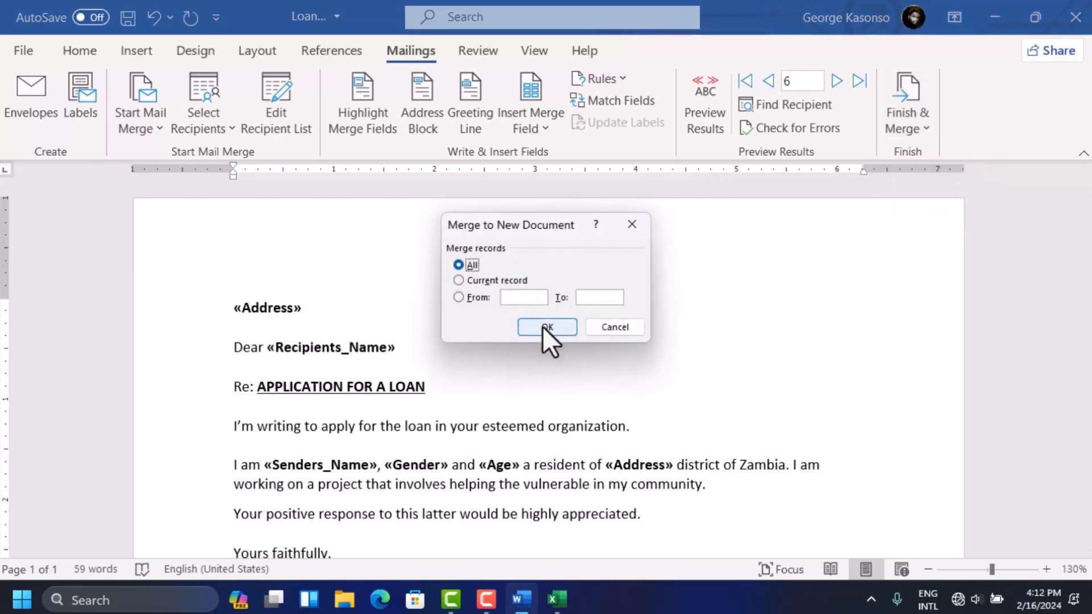
left_click(542, 326)
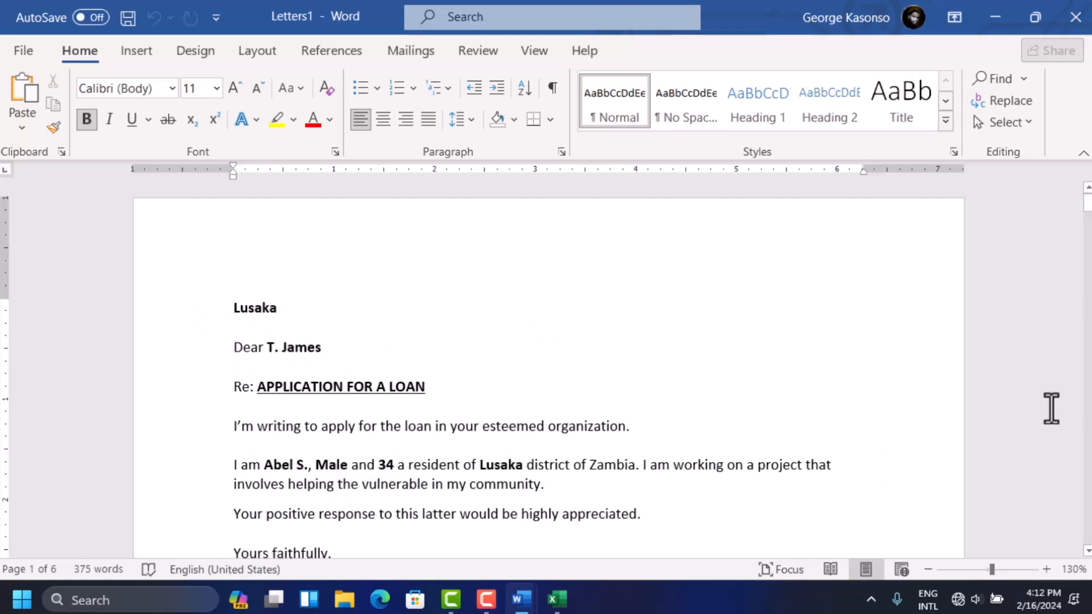
- Review the merged letters for the recipients' addresses, names, gender and age, and return to the beginning of the document
scroll(1086, 555, "down", 4)
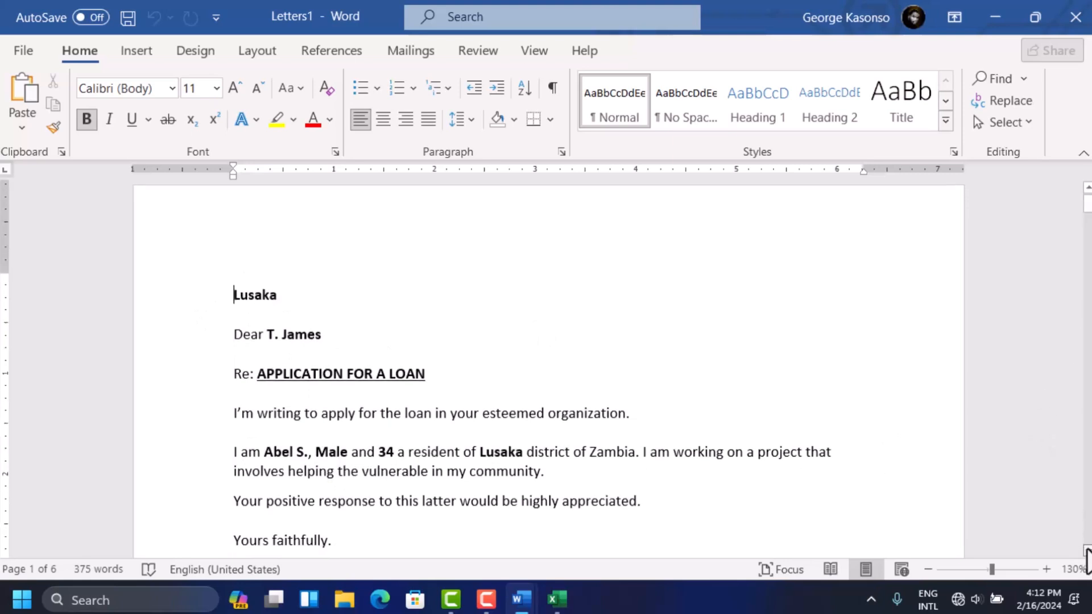
scroll(1086, 560, "down", 1)
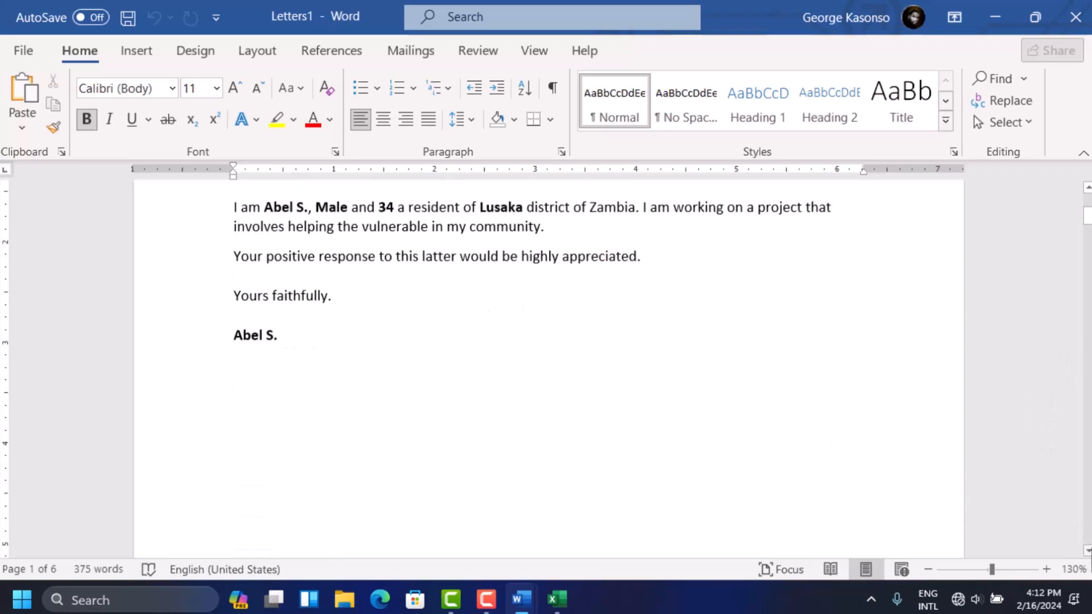
scroll(1086, 554, "down", 5)
scroll(1088, 560, "down", 7)
scroll(1088, 560, "down", 6)
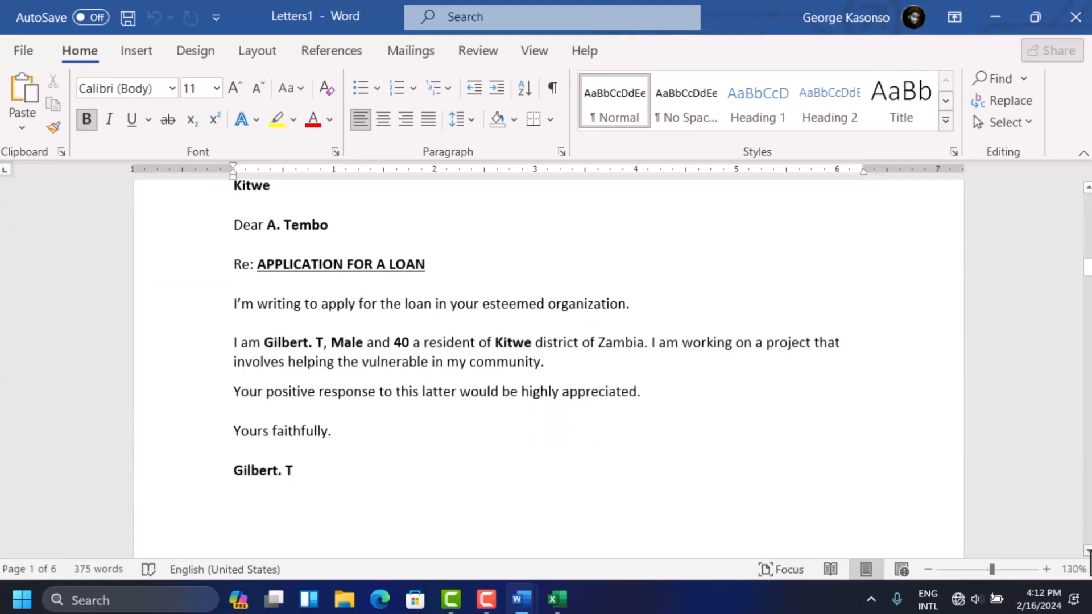
left_click(1089, 551)
left_click_drag(1089, 272, 1075, 206)
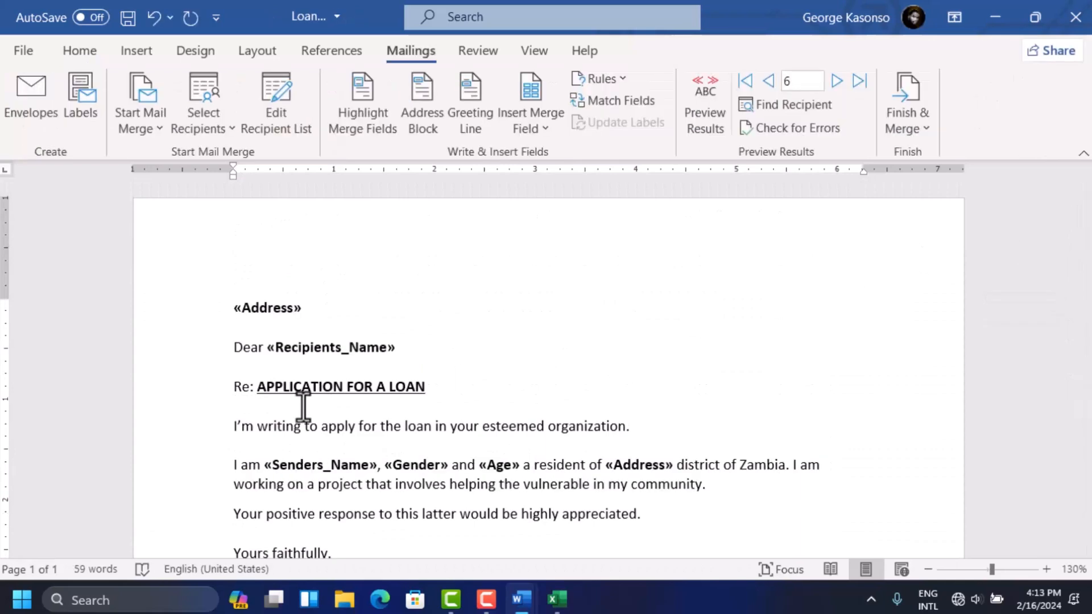